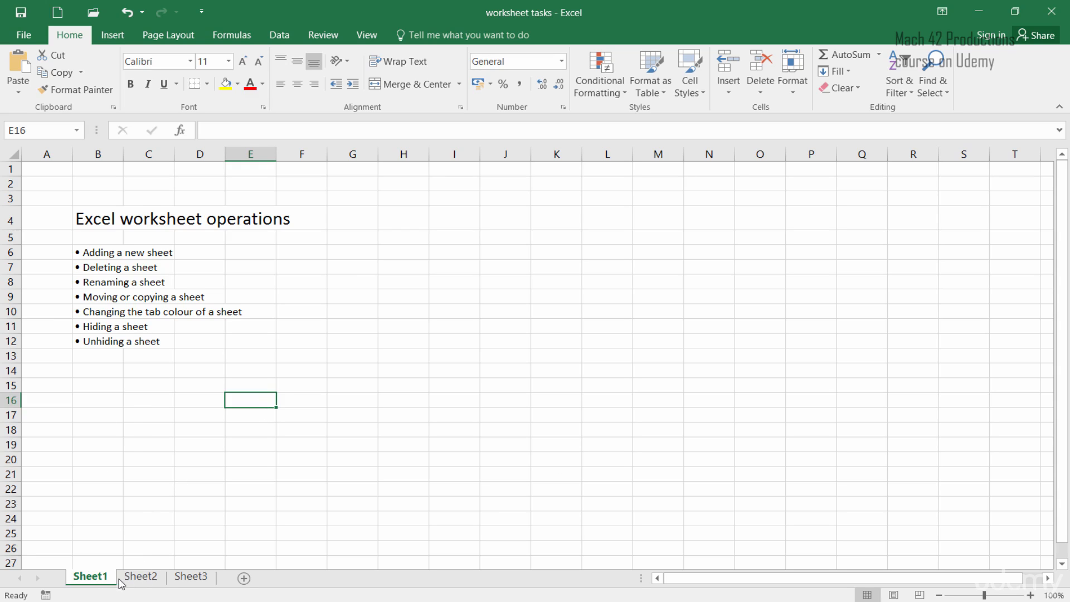
# - Look through Sheet2 and Sheet3 and return to the list of worksheet operations on Sheet1
pyautogui.click(149, 578)
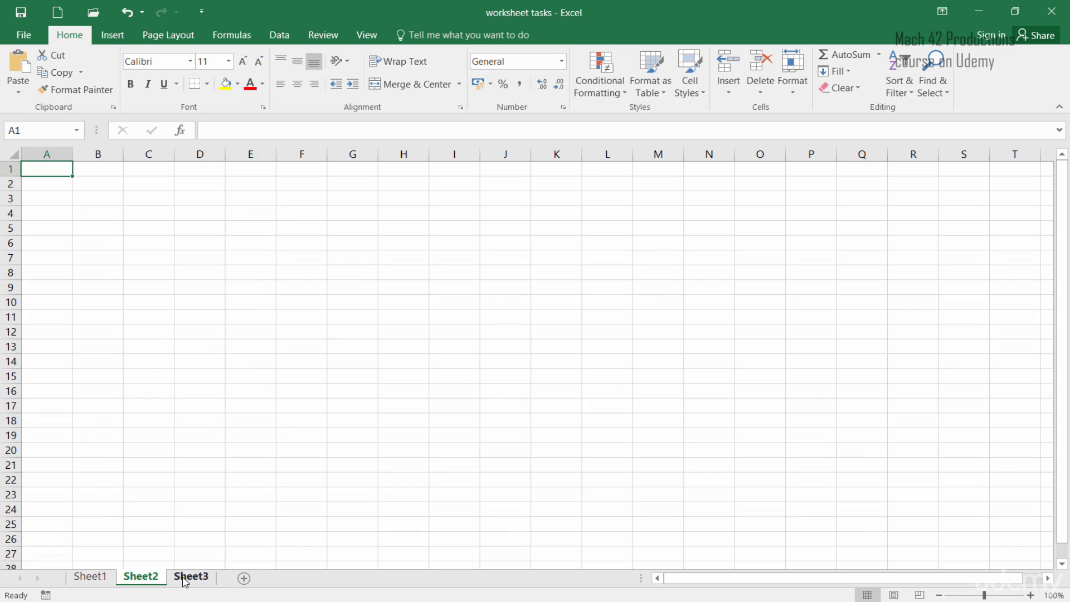
pyautogui.click(188, 579)
pyautogui.click(88, 581)
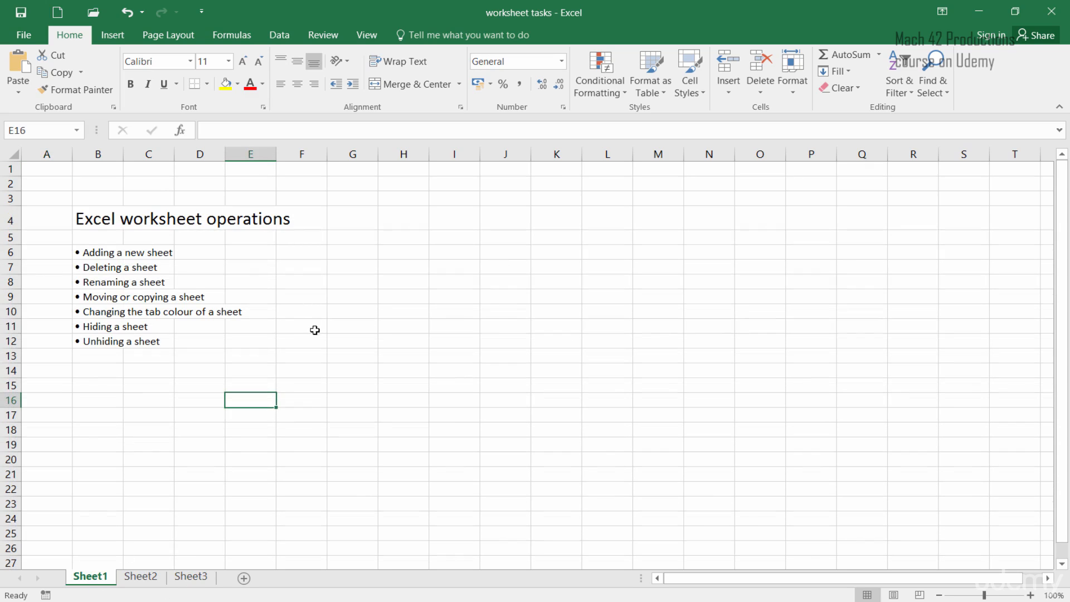
pyautogui.click(308, 382)
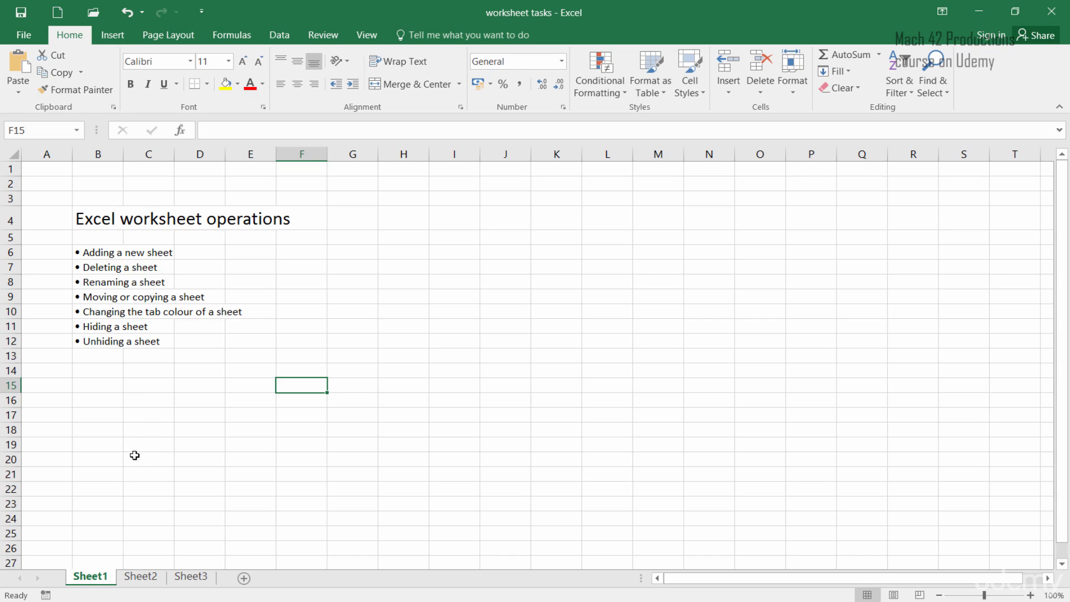
# - Insert a new blank worksheet in front of Sheet1 using the general Worksheet template
pyautogui.rightClick(89, 583)
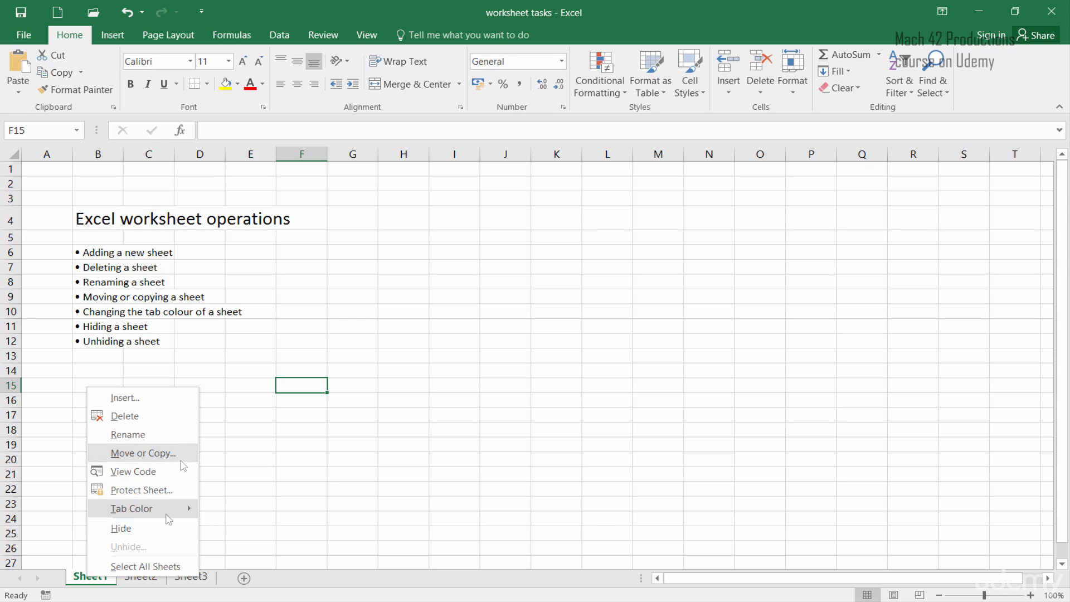
pyautogui.moveTo(160, 514)
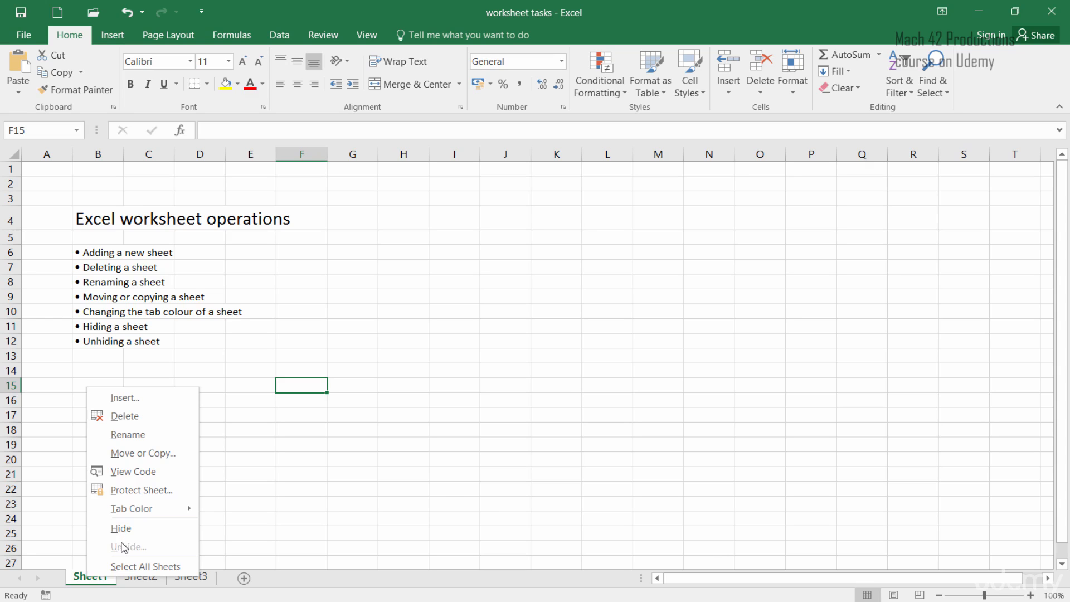
pyautogui.click(114, 397)
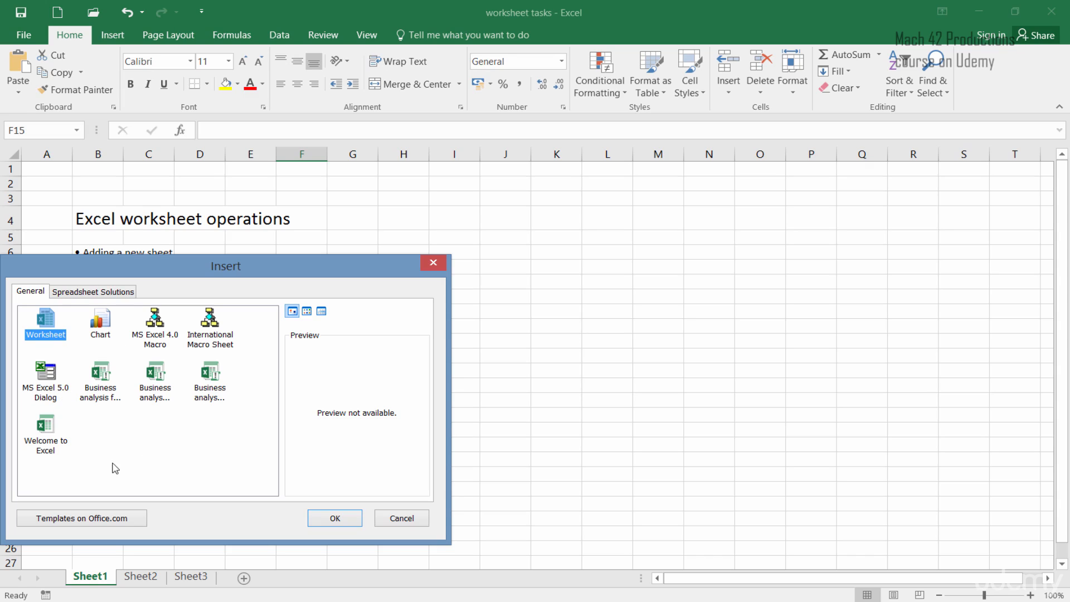
pyautogui.click(102, 295)
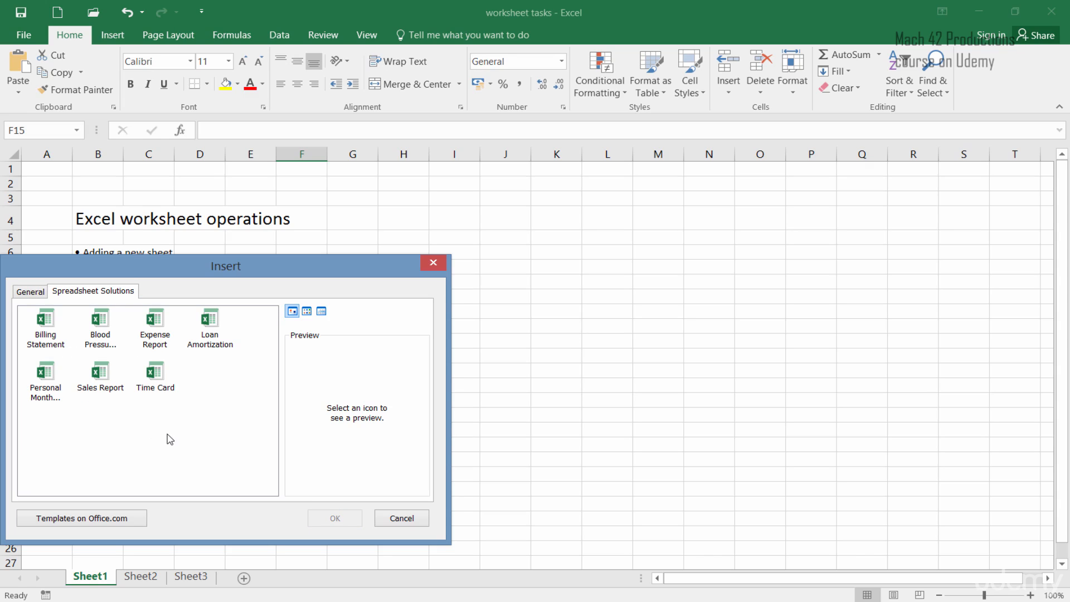
pyautogui.click(31, 292)
pyautogui.click(50, 322)
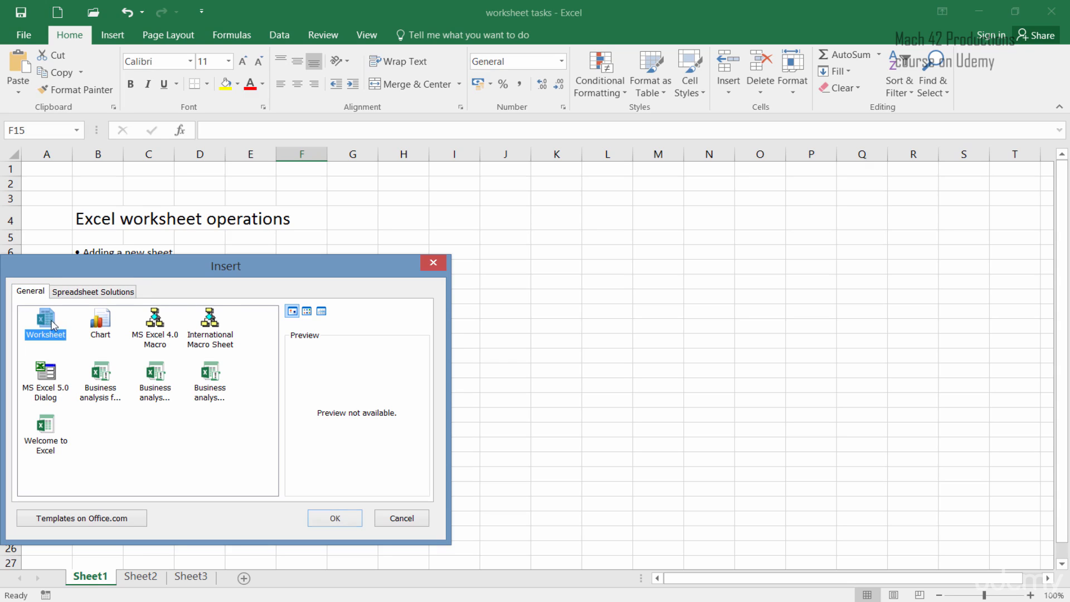
pyautogui.click(327, 518)
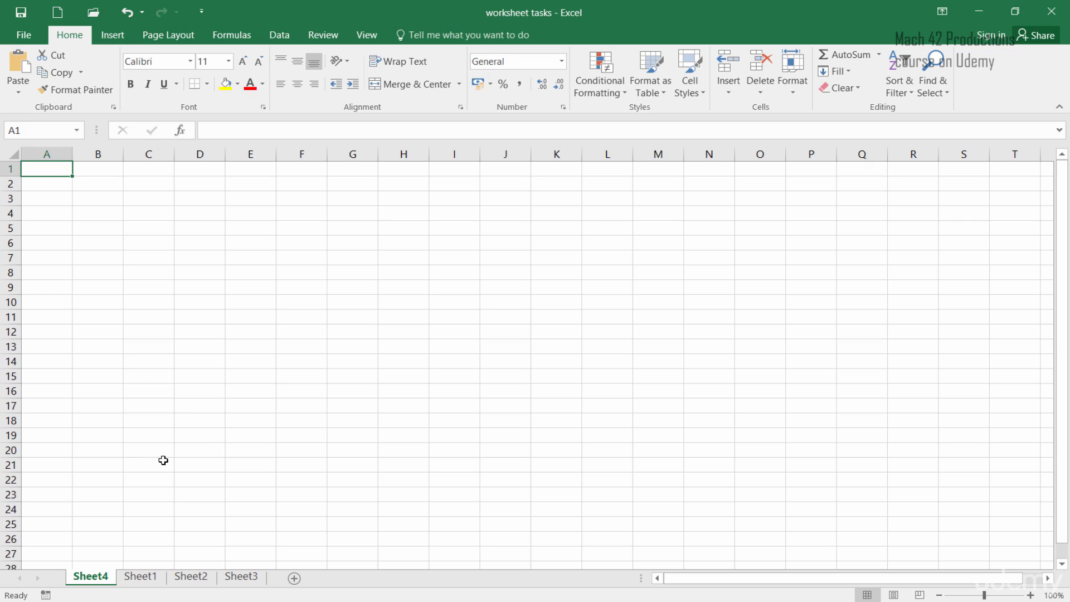
# - Delete the newly inserted Sheet4 from the workbook
pyautogui.rightClick(87, 582)
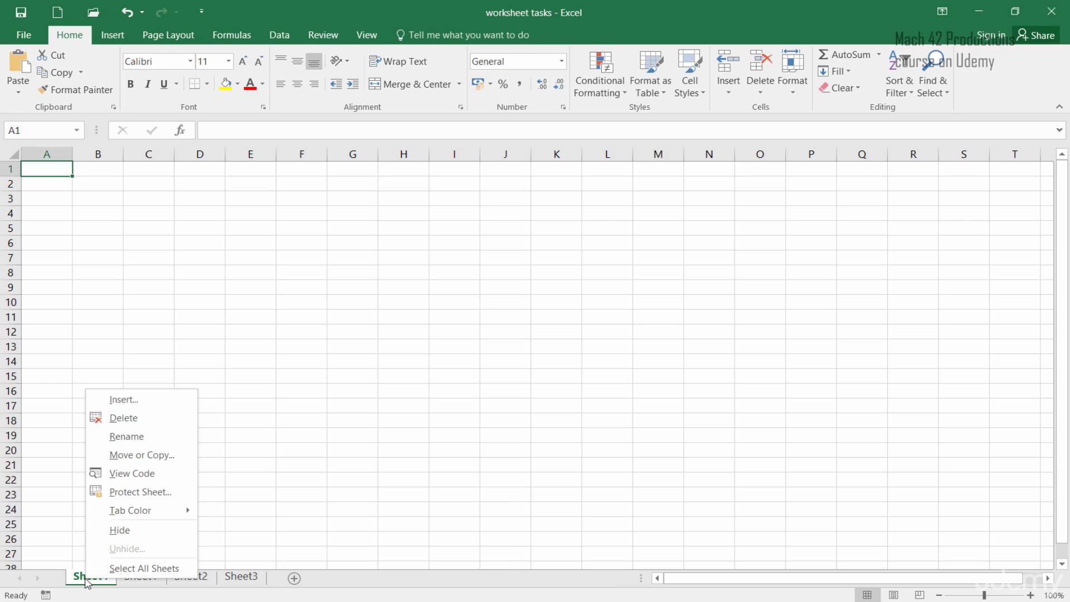
pyautogui.click(123, 422)
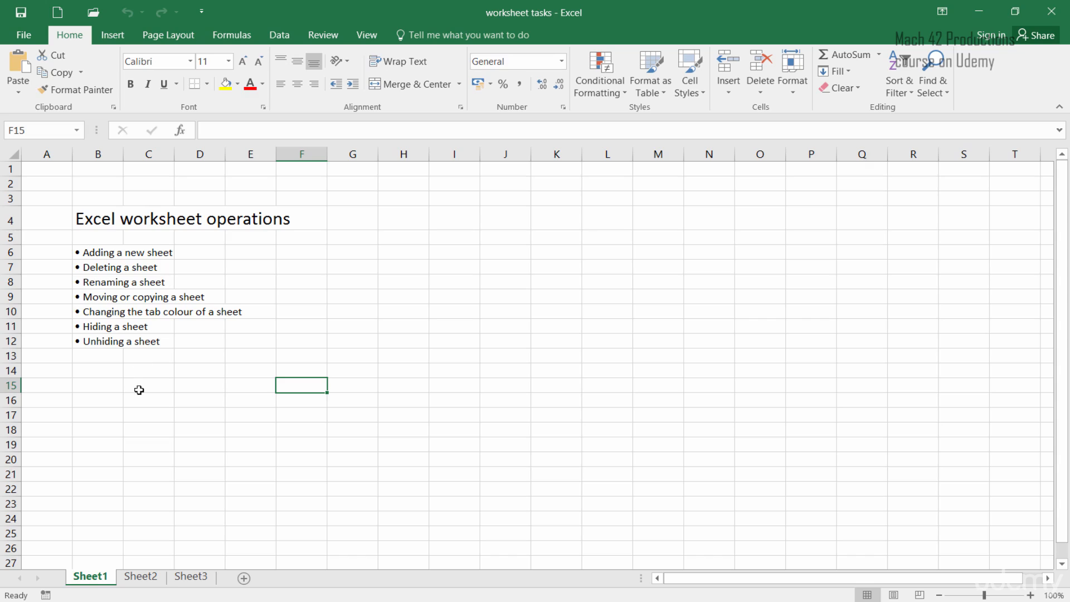
pyautogui.click(121, 431)
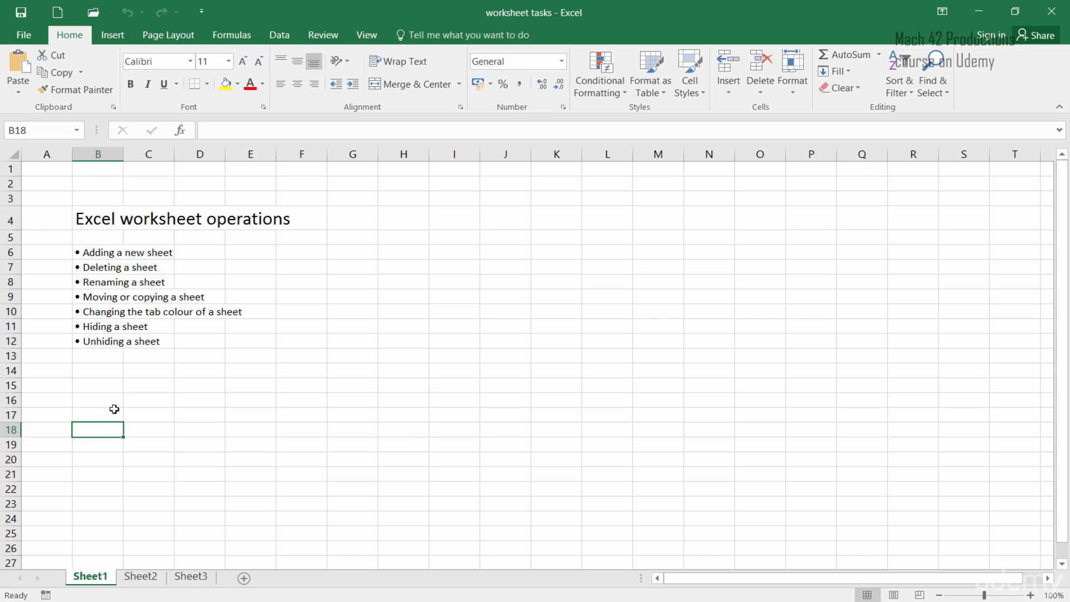
# - Rename Sheet1 as "Summary sheet"
pyautogui.rightClick(98, 580)
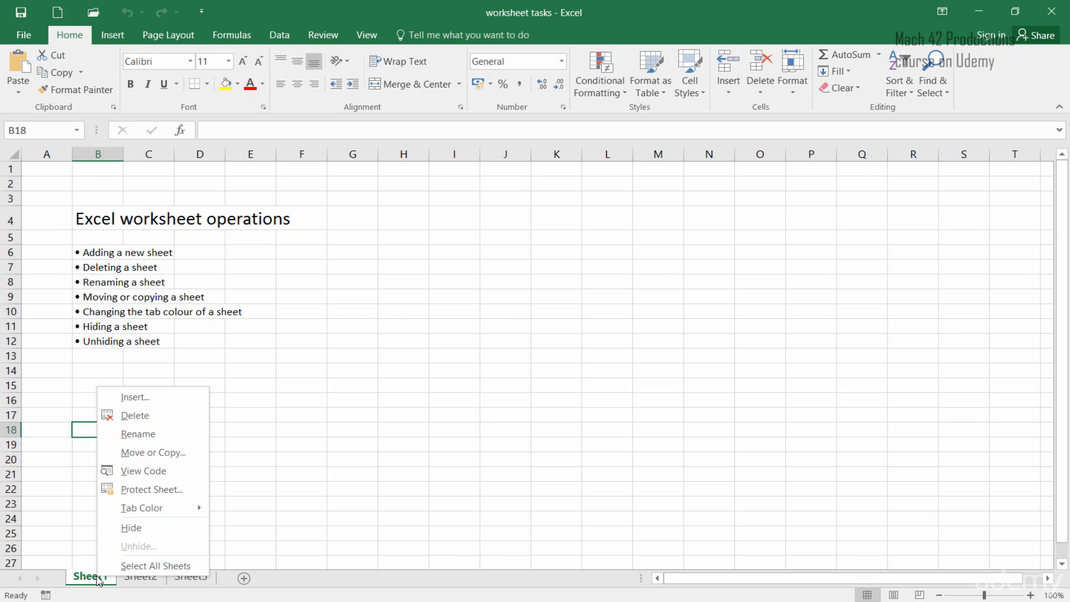
pyautogui.click(134, 435)
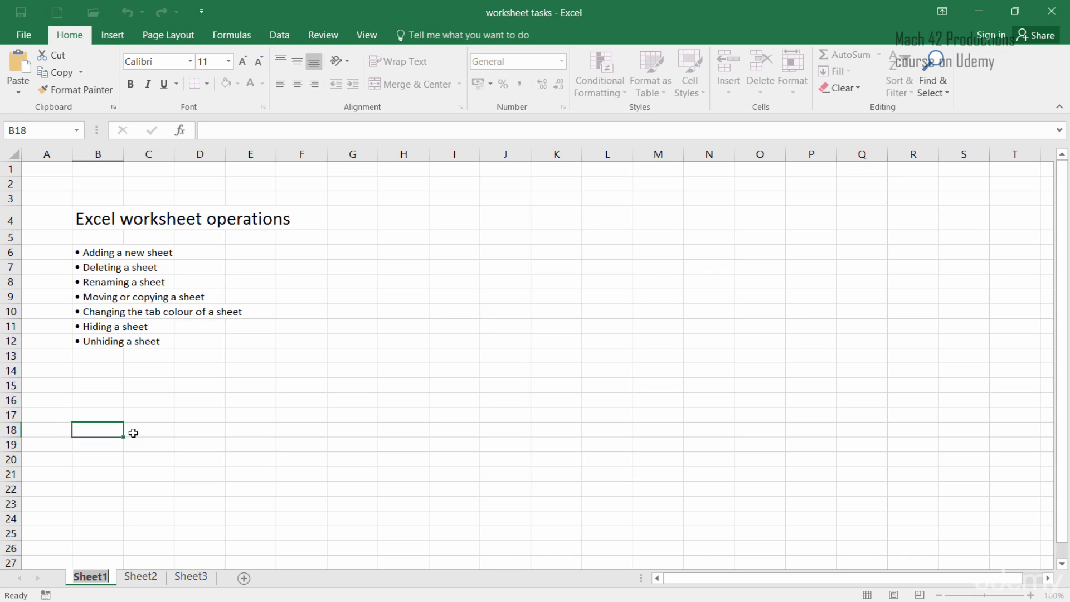
pyautogui.write('Summary sheet')
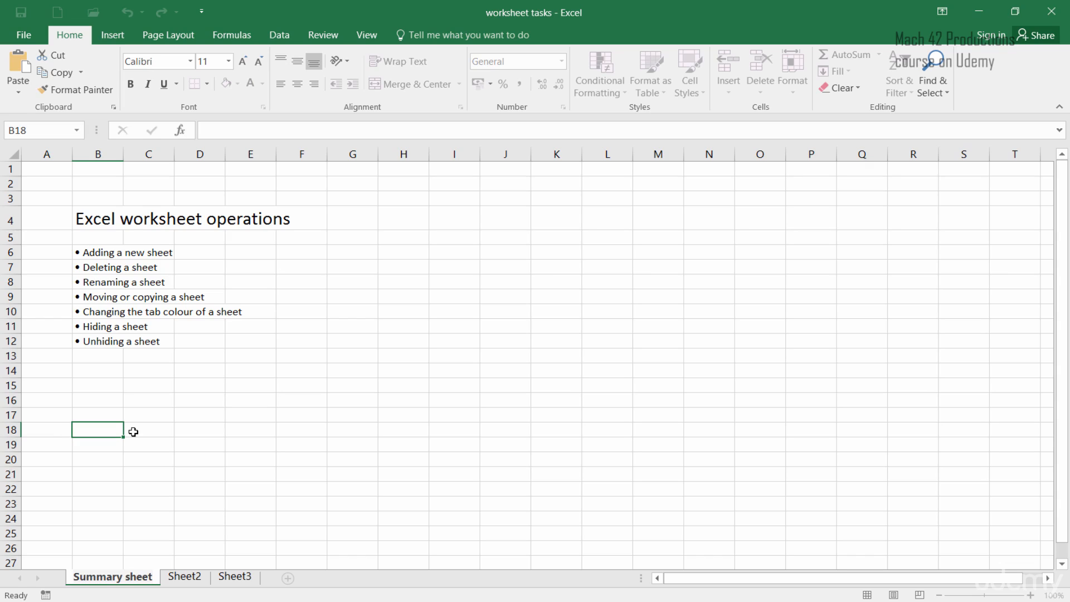
pyautogui.press('Return')
pyautogui.click(131, 432)
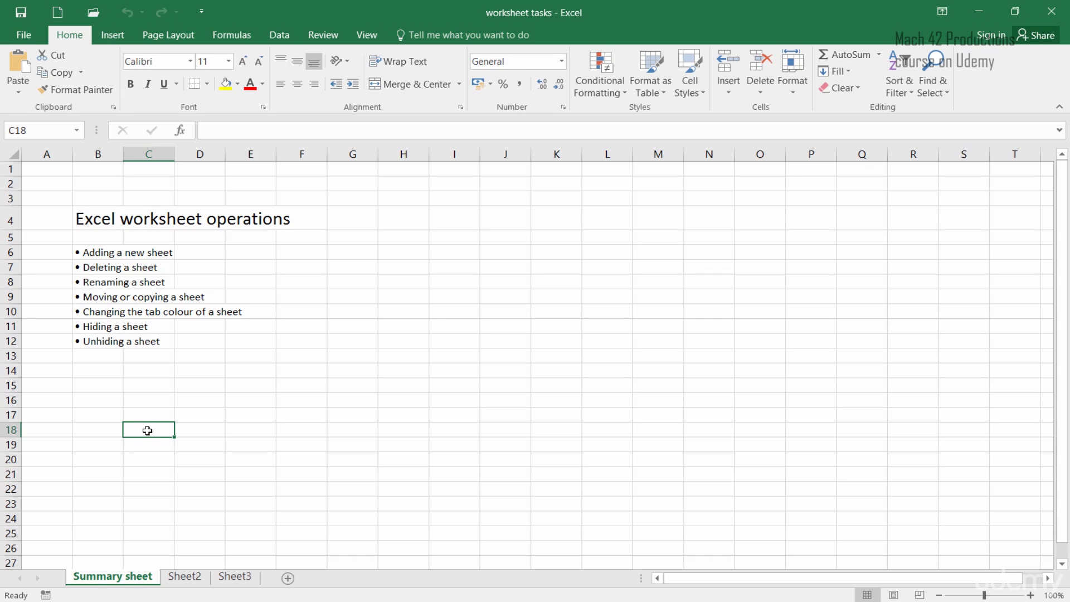
# - Create a copy of Summary sheet within worksheet tasks.xlsx, placed before the original Summary sheet
pyautogui.rightClick(104, 581)
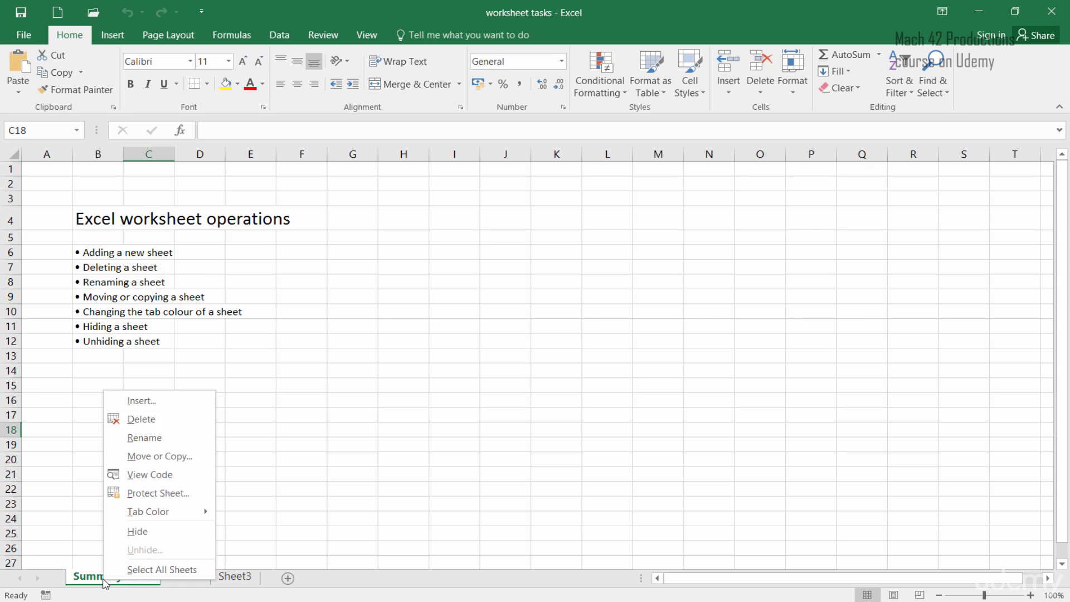
pyautogui.click(184, 466)
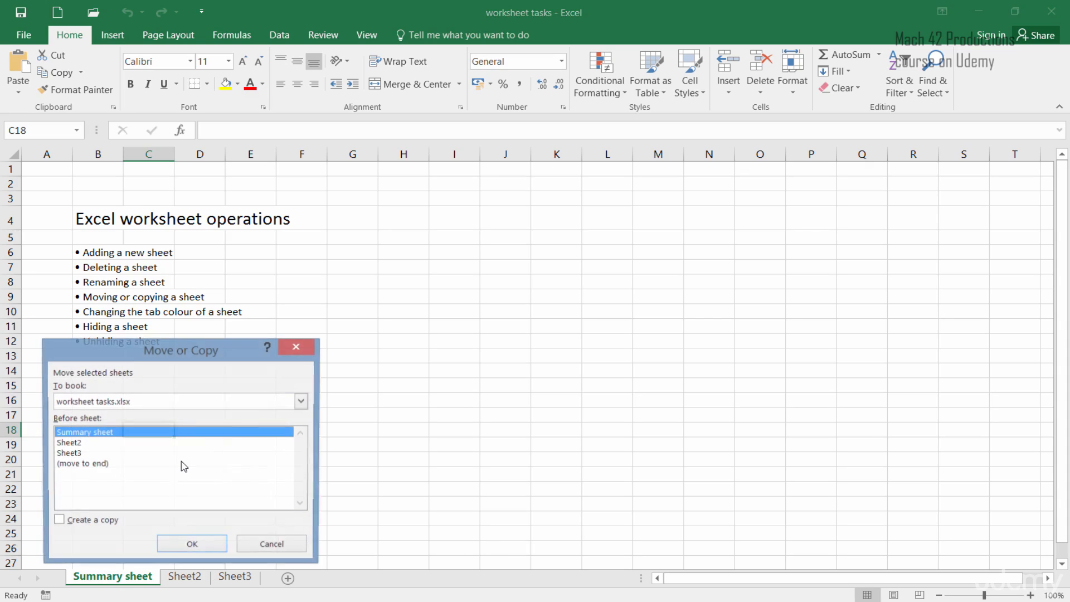
pyautogui.moveTo(205, 354); pyautogui.dragTo(442, 250)
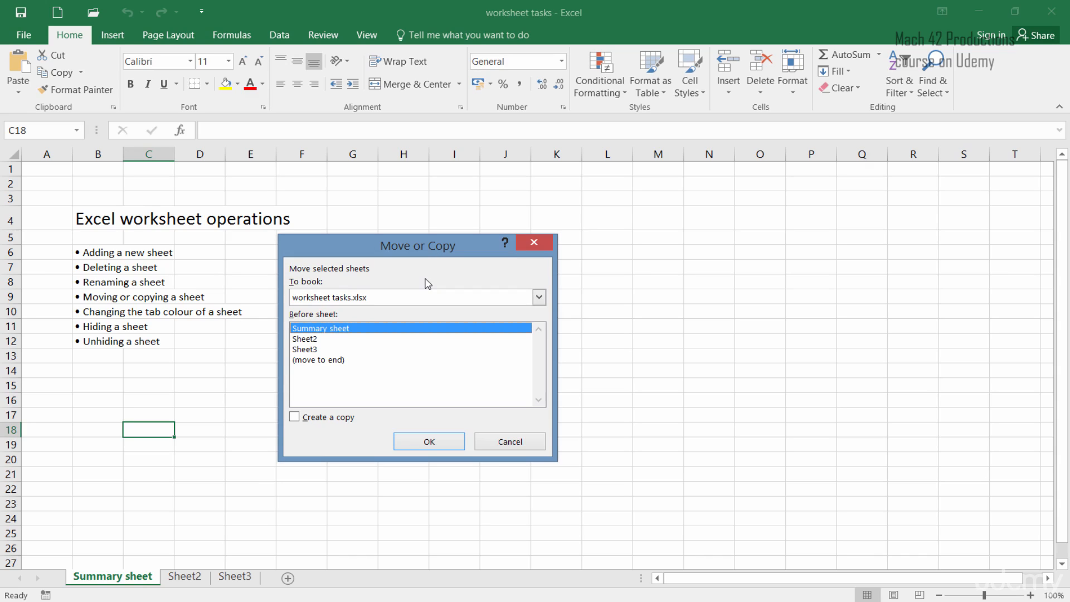
pyautogui.click(399, 280)
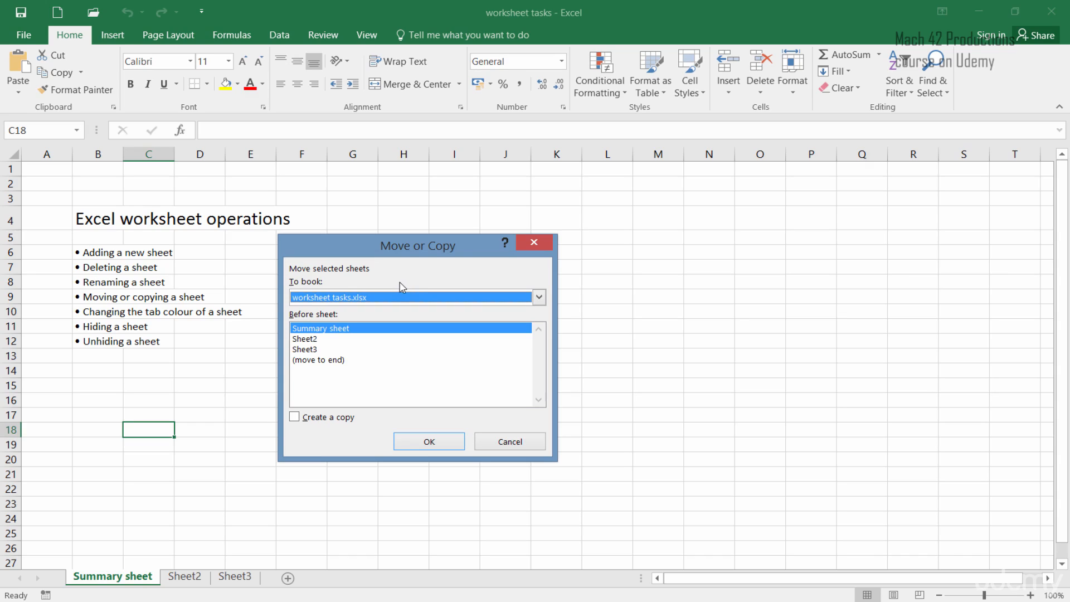
pyautogui.click(398, 300)
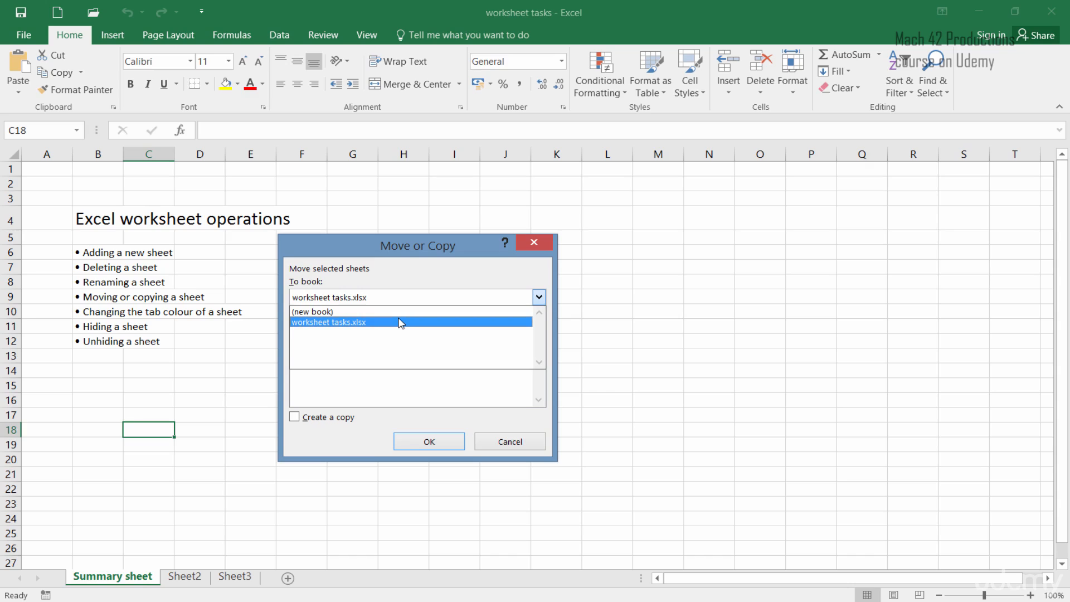
pyautogui.click(401, 322)
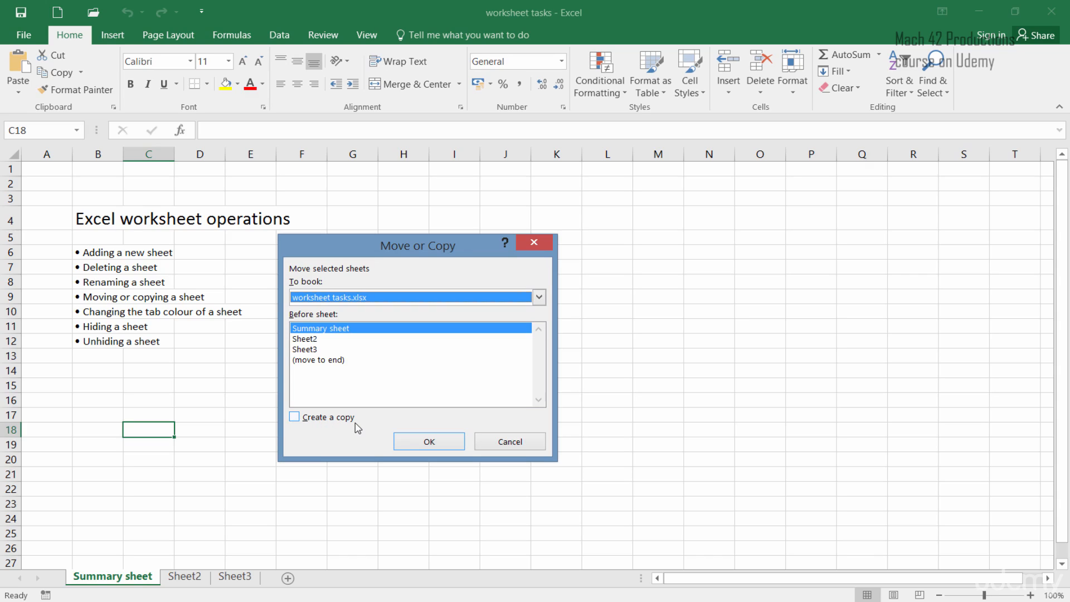
pyautogui.click(294, 418)
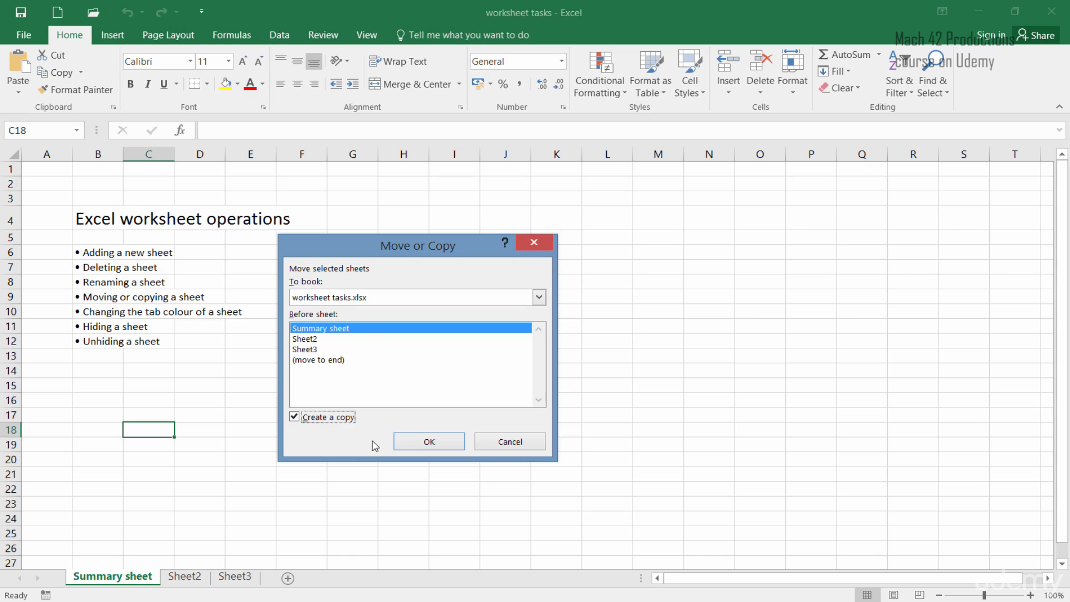
pyautogui.click(414, 446)
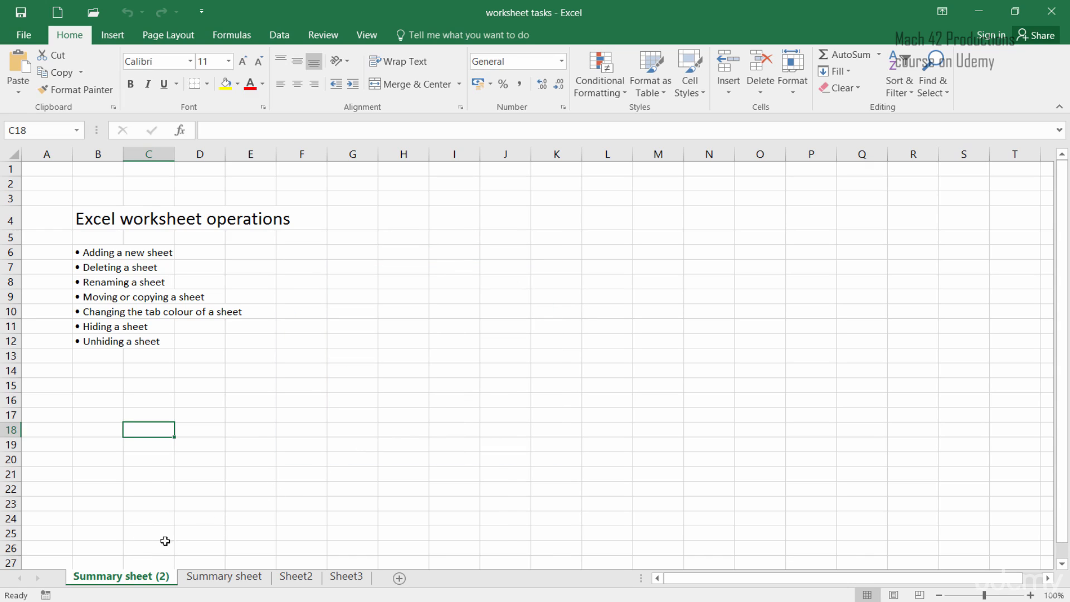
# - Move the copied sheet, Summary sheet (2), out of this workbook into a new book without creating a copy
pyautogui.click(192, 577)
pyautogui.click(141, 577)
pyautogui.rightClick(164, 584)
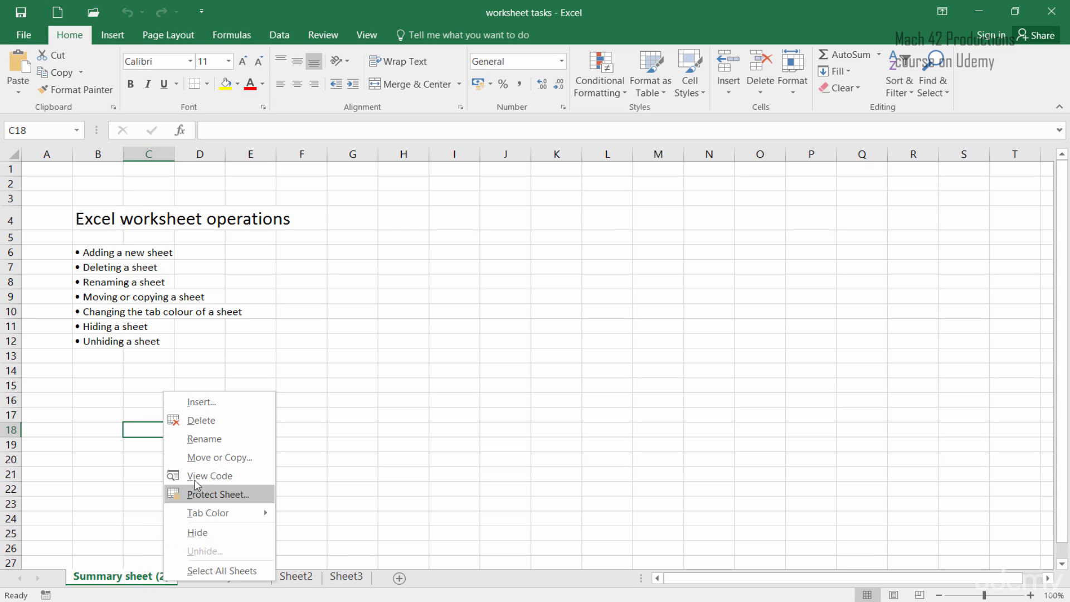
pyautogui.click(205, 464)
pyautogui.moveTo(196, 354); pyautogui.dragTo(392, 240)
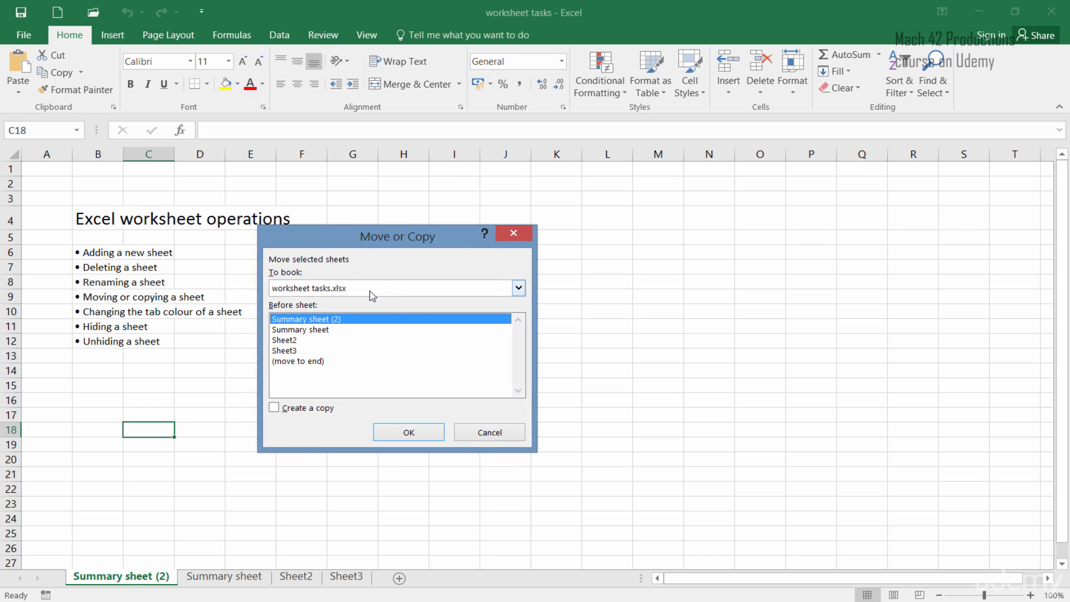
pyautogui.click(370, 294)
pyautogui.click(305, 302)
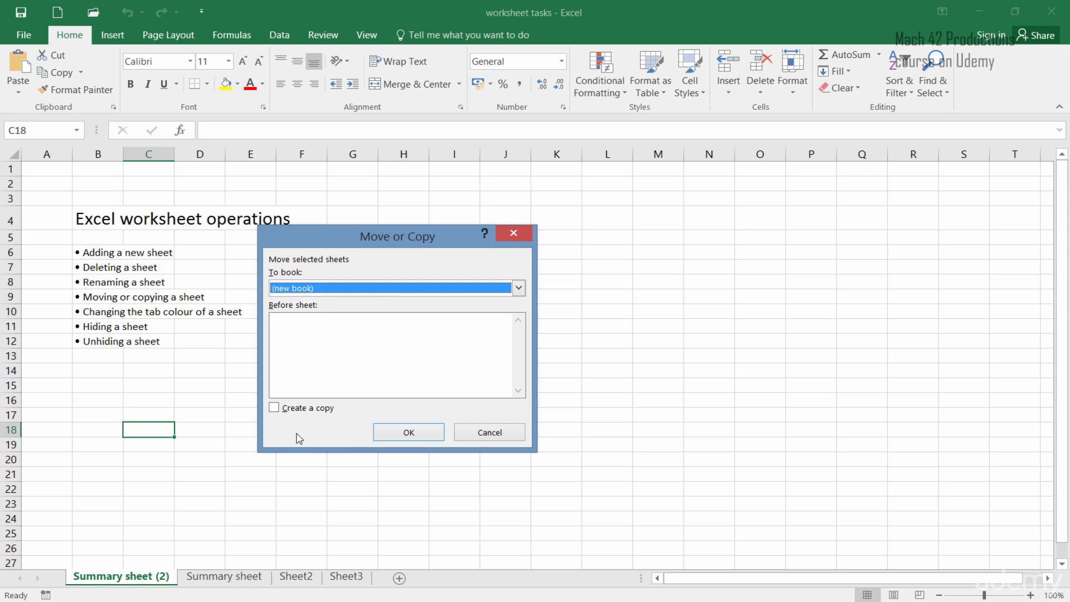
pyautogui.click(397, 434)
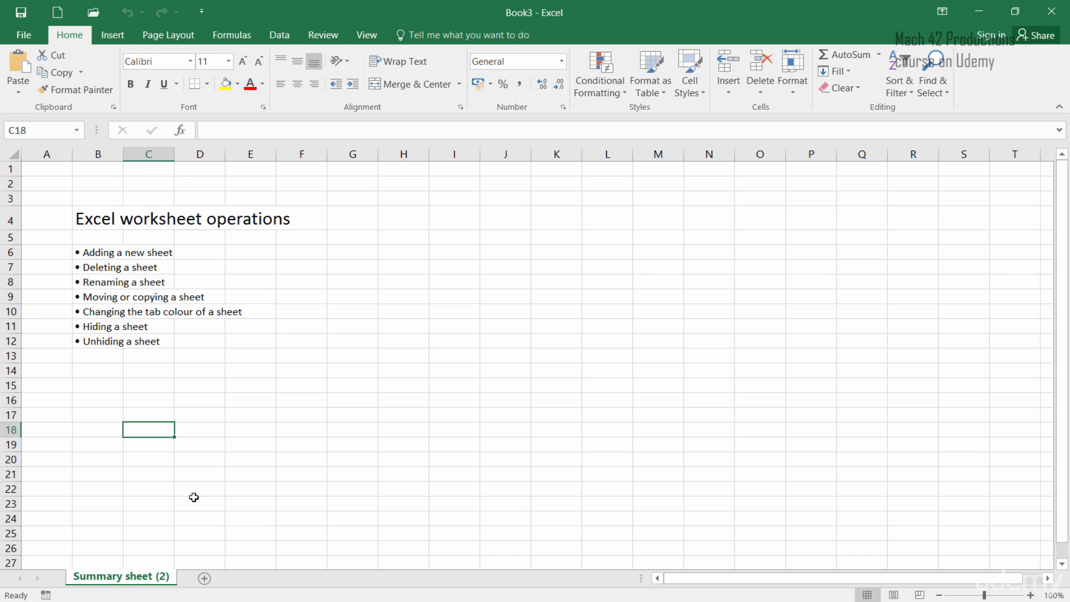
# - Close the new workbook without saving it and return to the worksheet tasks workbook
pyautogui.click(1053, 16)
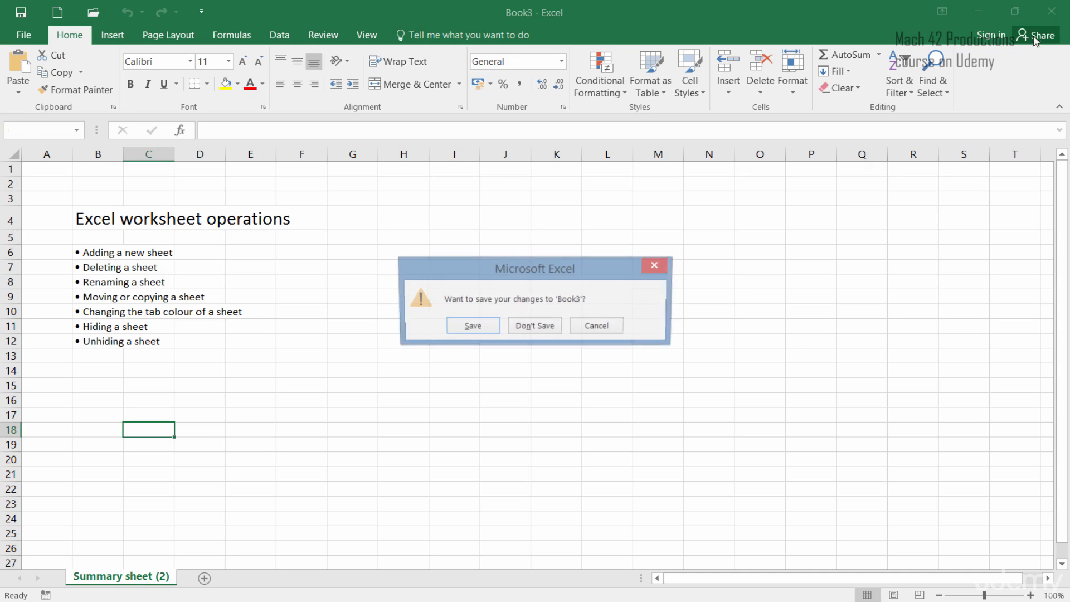
pyautogui.click(521, 329)
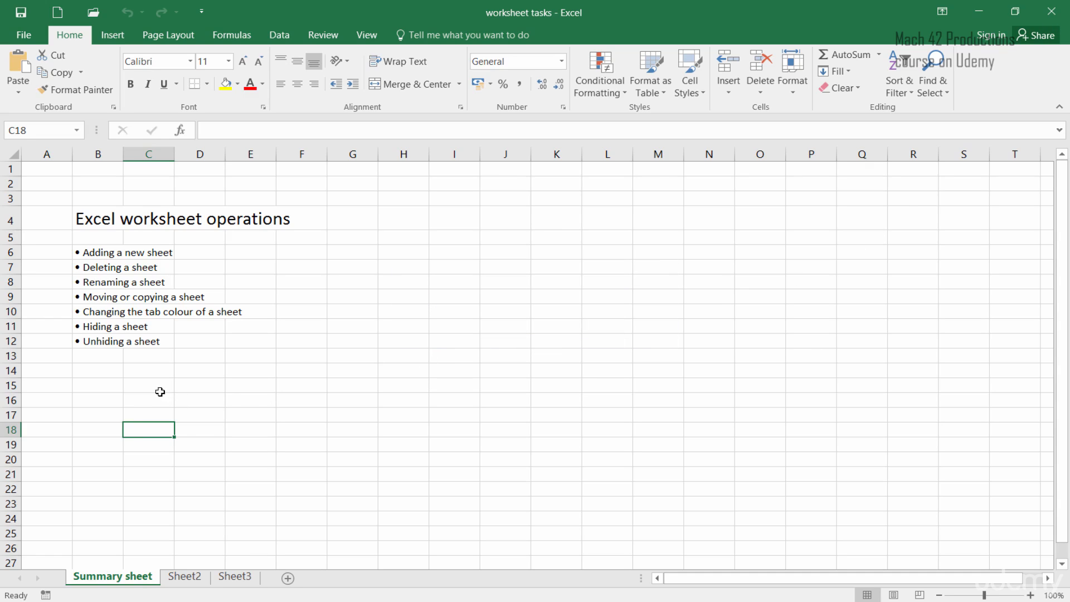
pyautogui.click(197, 396)
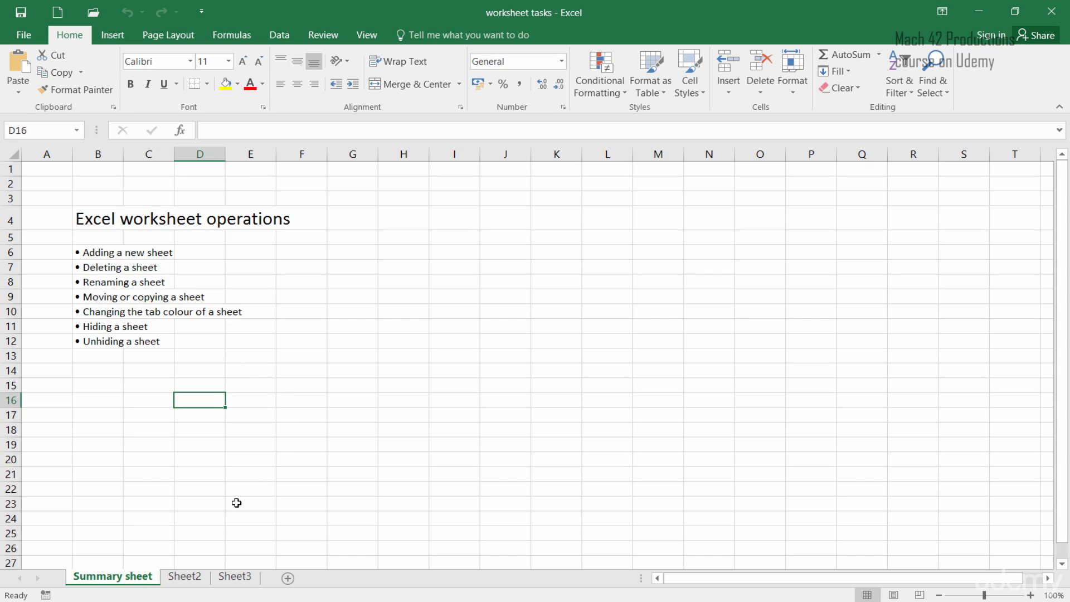
# - Set the tab color of Summary sheet to a dark blue shade from the theme colors
pyautogui.rightClick(104, 581)
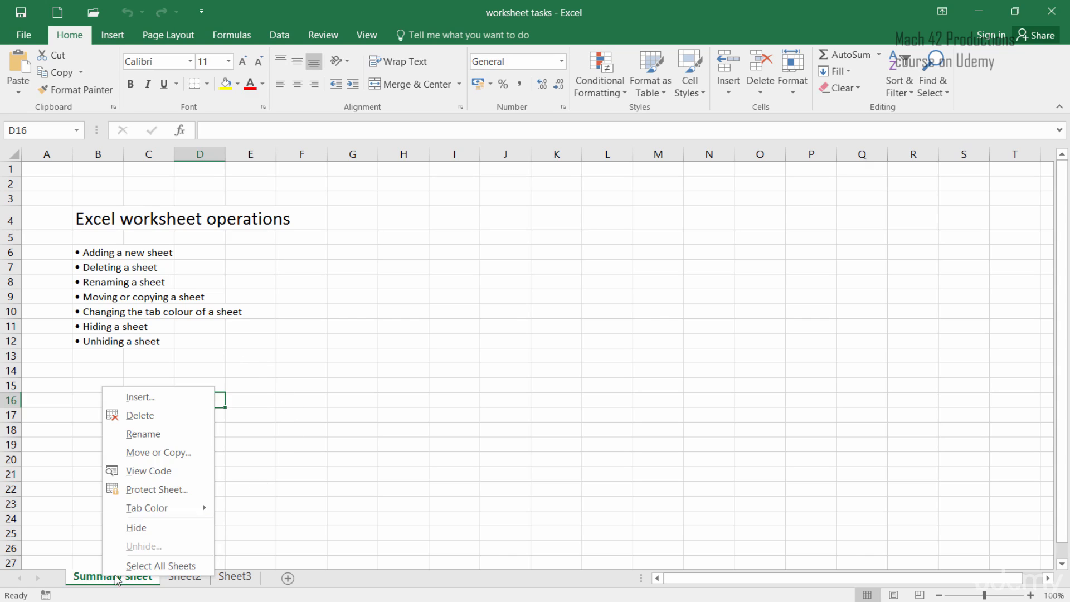
pyautogui.moveTo(146, 510)
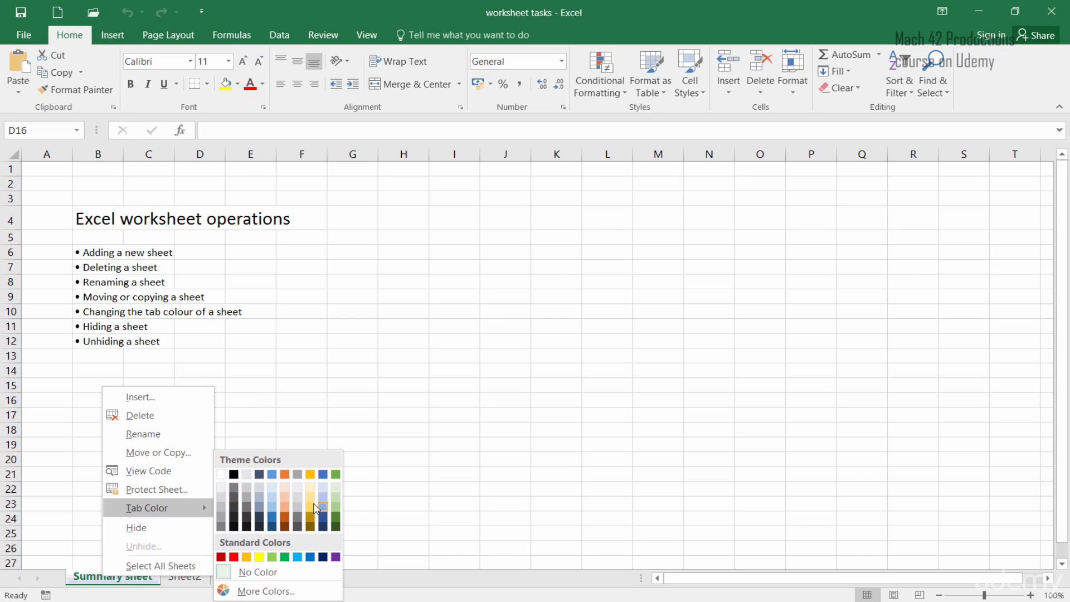
pyautogui.click(272, 522)
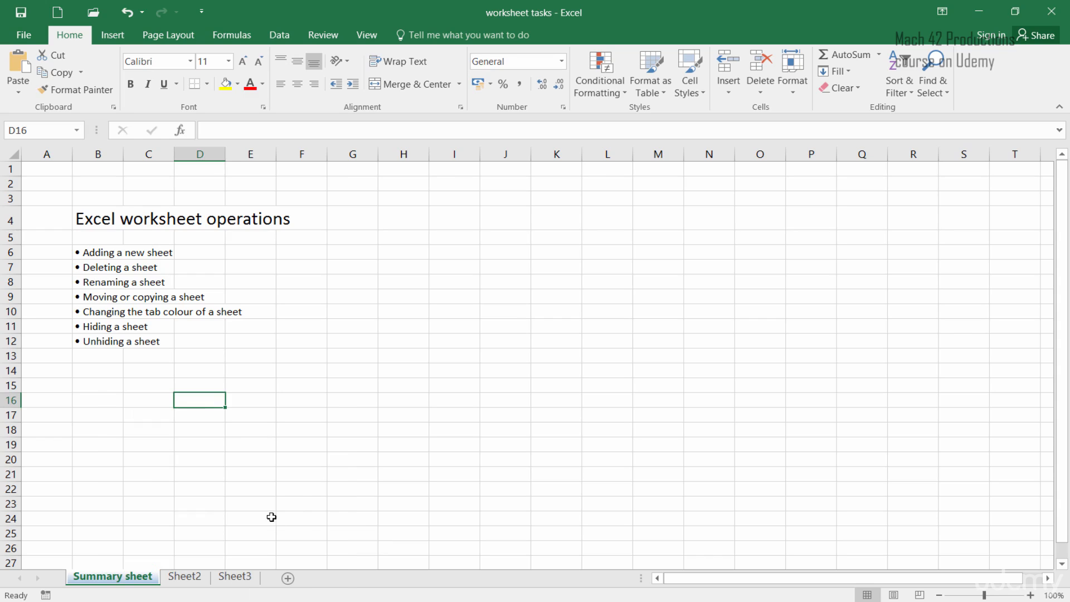
pyautogui.click(193, 503)
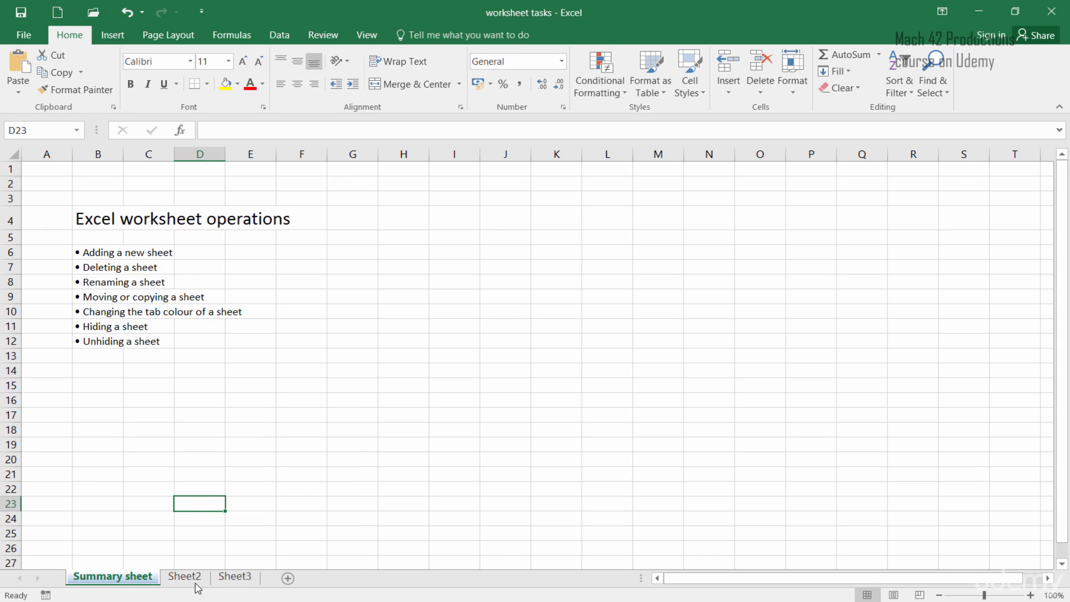
# - Switch to Sheet2 to view the tab color of the inactive Summary sheet, and return to Summary sheet
pyautogui.click(174, 582)
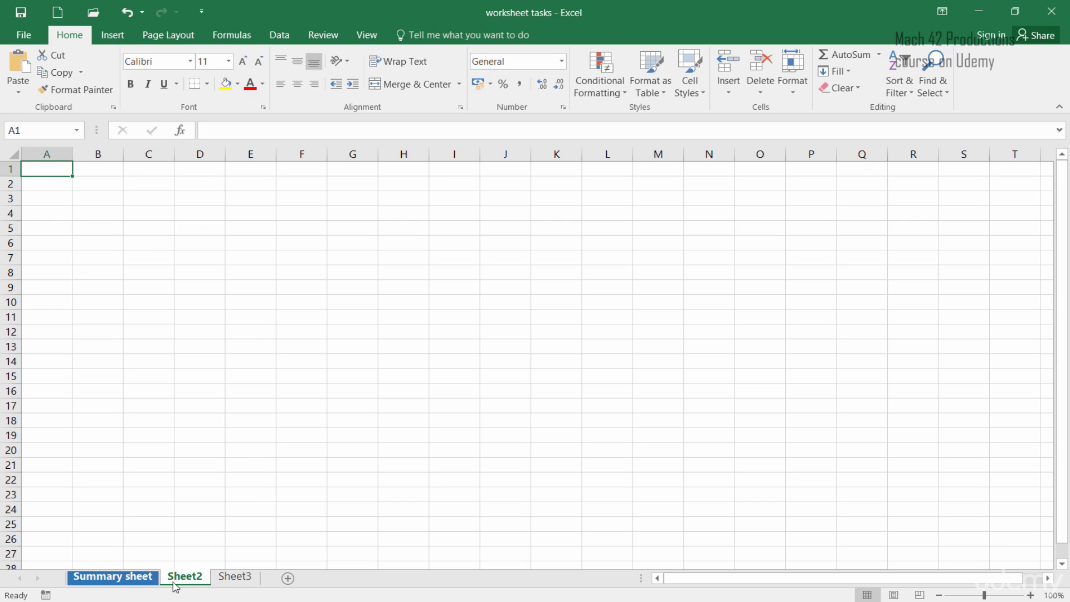
pyautogui.click(136, 581)
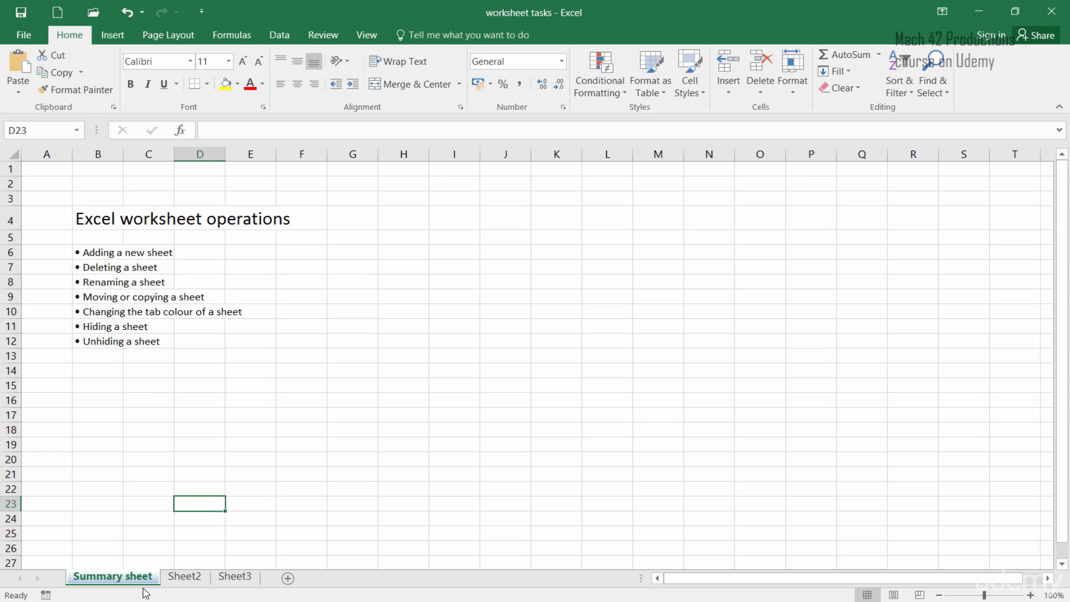
# - Hide Summary sheet in the worksheet tasks workbook
pyautogui.click(237, 395)
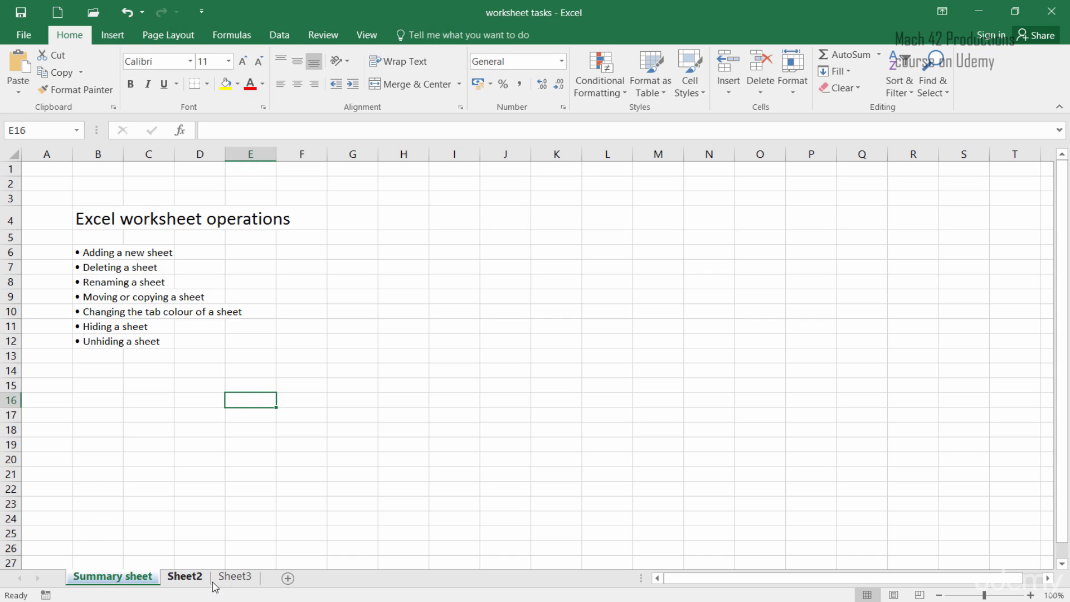
pyautogui.rightClick(105, 584)
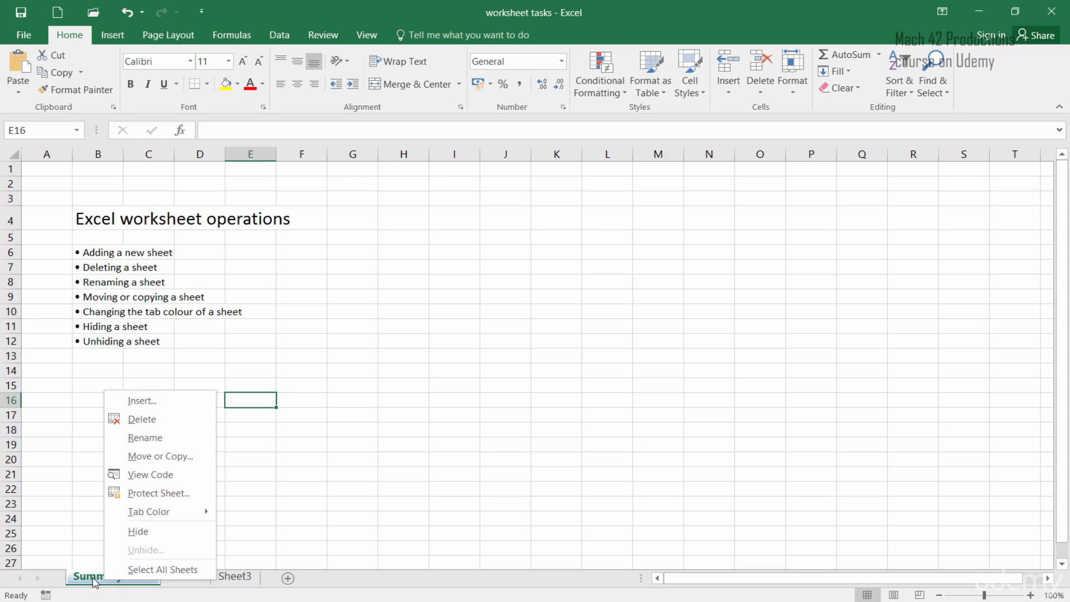
pyautogui.click(135, 533)
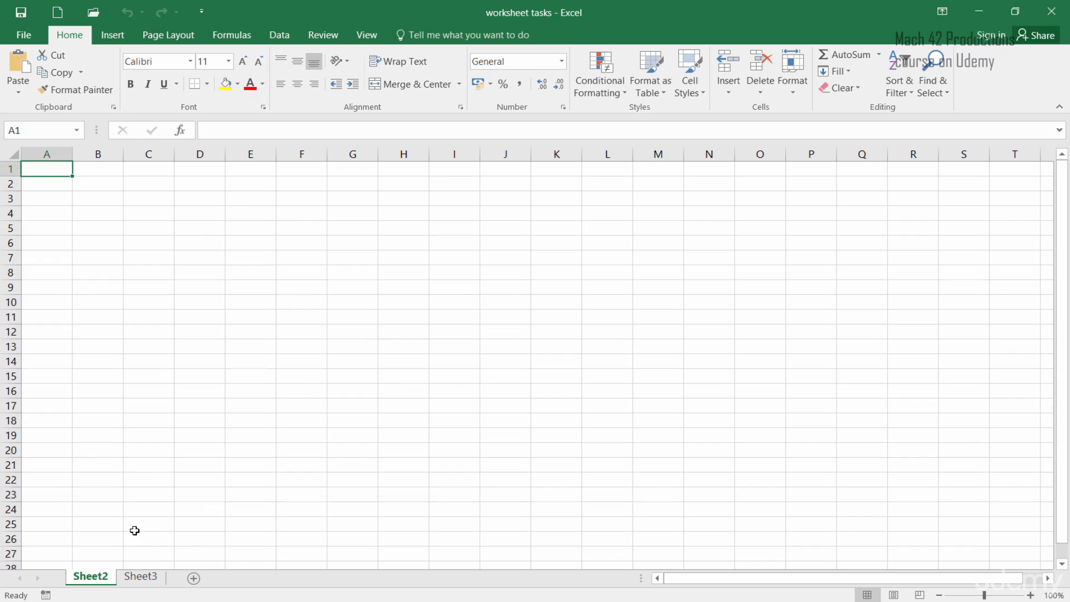
pyautogui.click(394, 349)
pyautogui.click(605, 287)
pyautogui.click(652, 391)
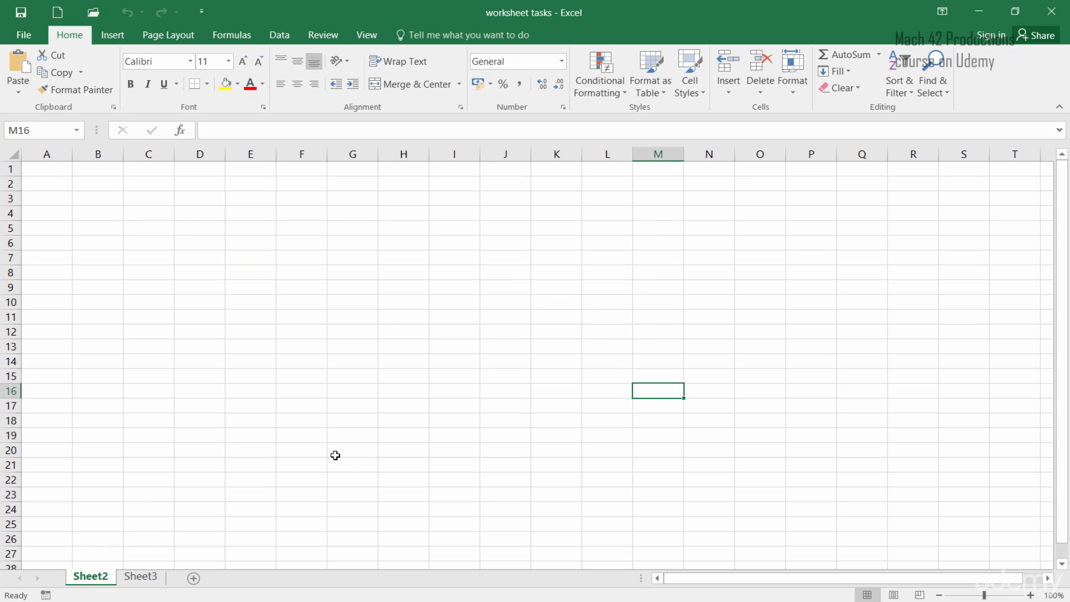
pyautogui.click(314, 436)
pyautogui.click(212, 319)
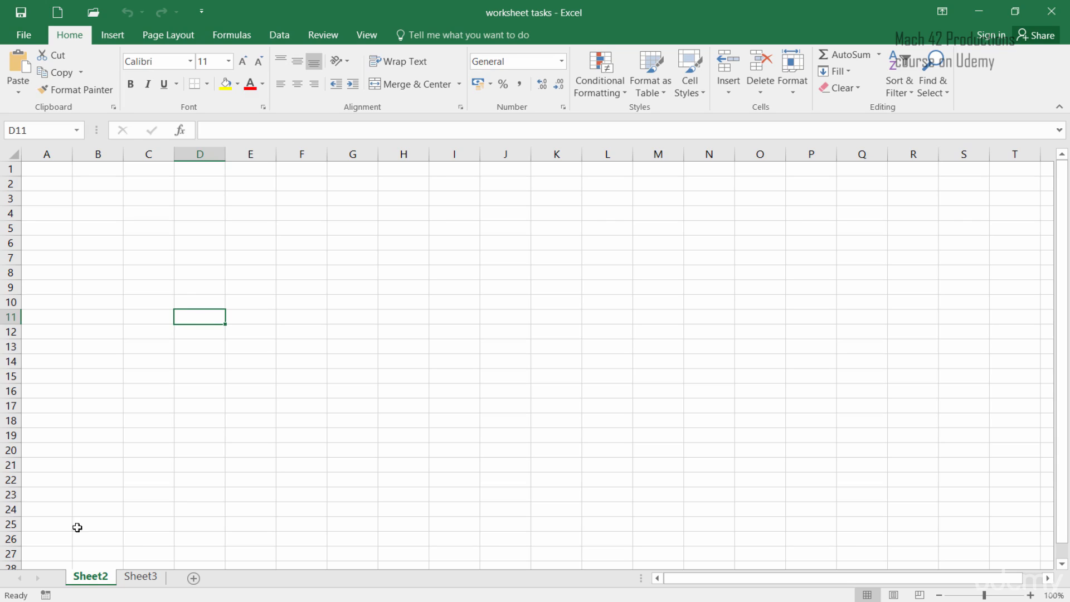
# - Unhide Summary sheet, choosing it from the workbook's list of hidden sheets
pyautogui.click(138, 576)
pyautogui.click(111, 578)
pyautogui.rightClick(88, 579)
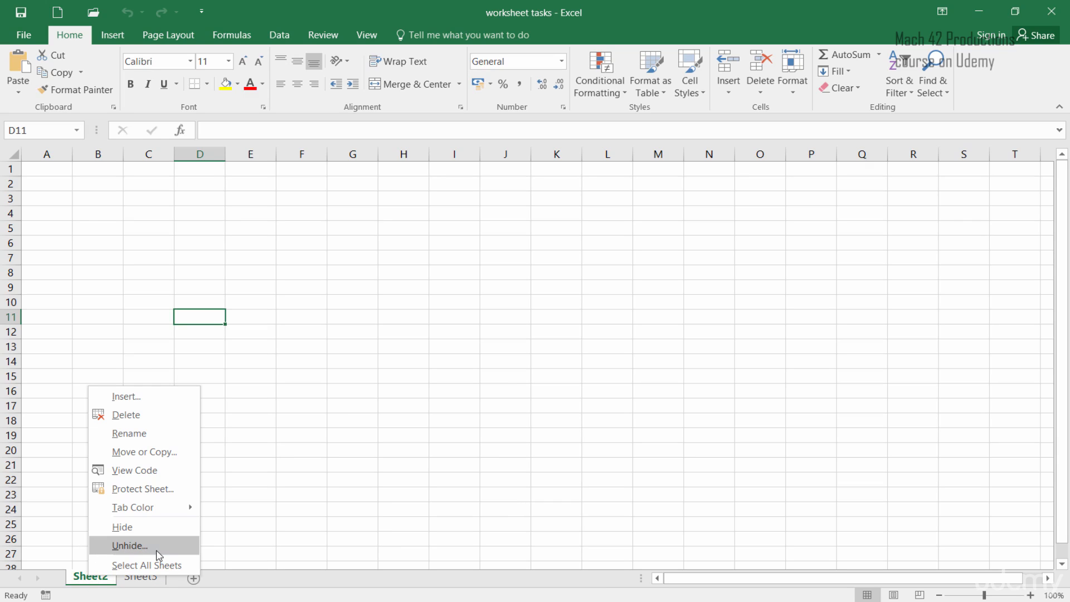
pyautogui.click(101, 552)
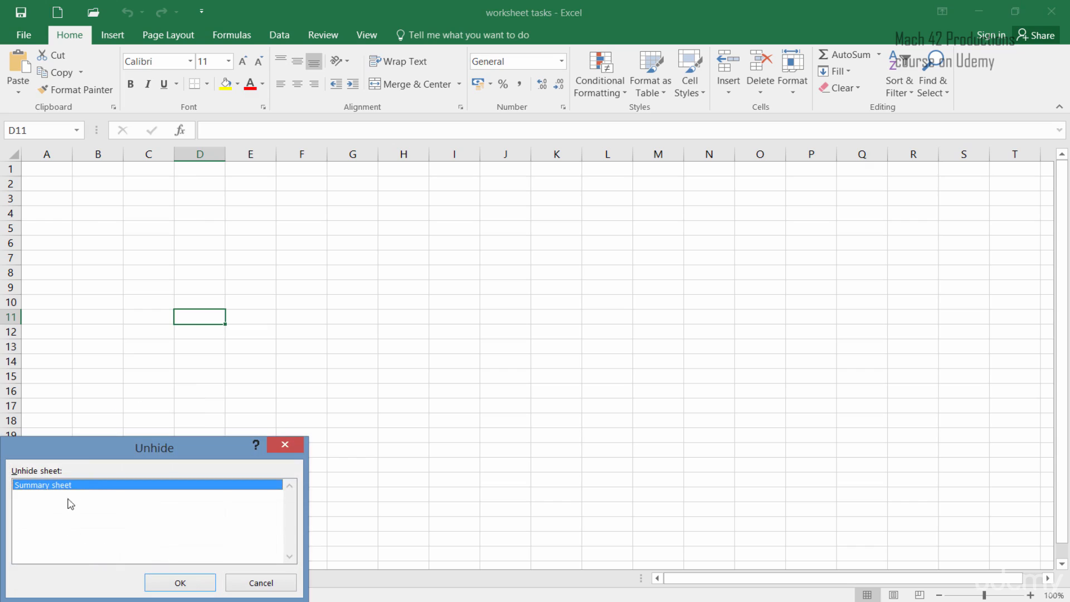
pyautogui.moveTo(88, 449); pyautogui.dragTo(224, 256)
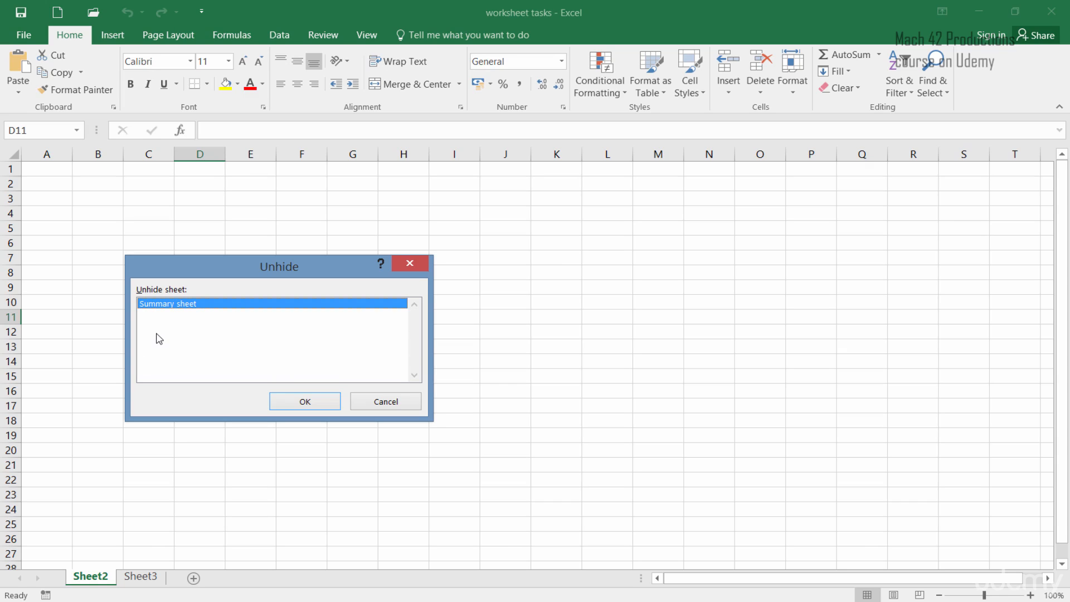
pyautogui.click(277, 403)
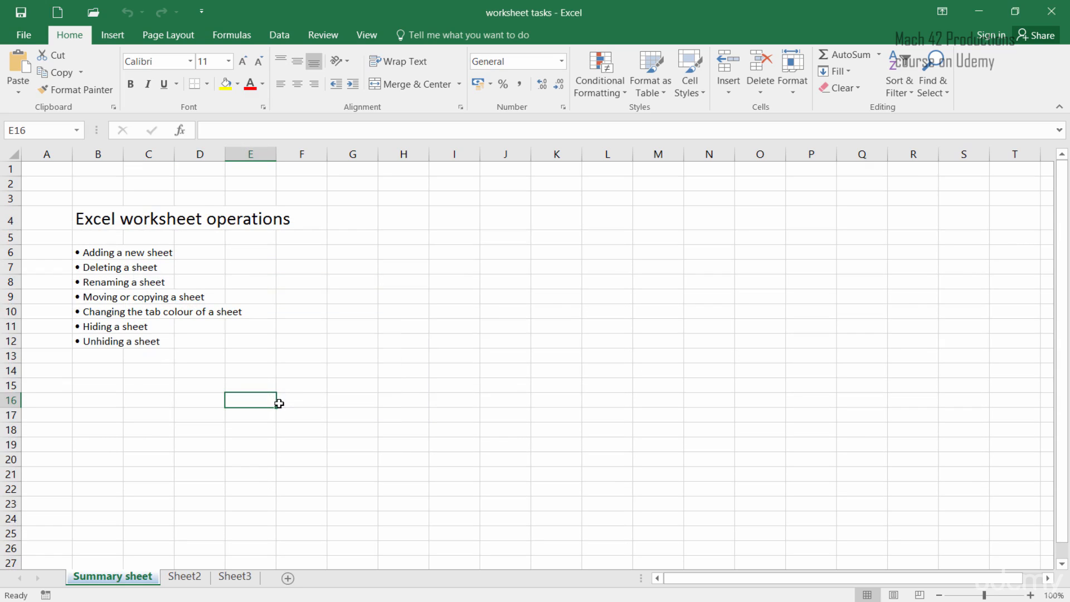